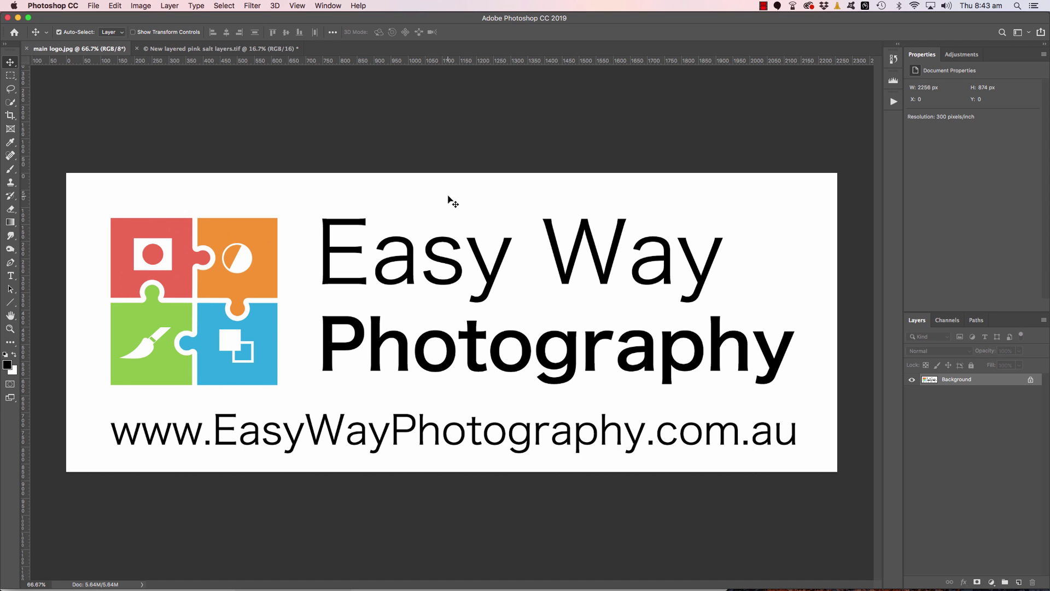
# Bring the 'New layered pink salt layers.tif' document to the front
pyautogui.click(202, 50)
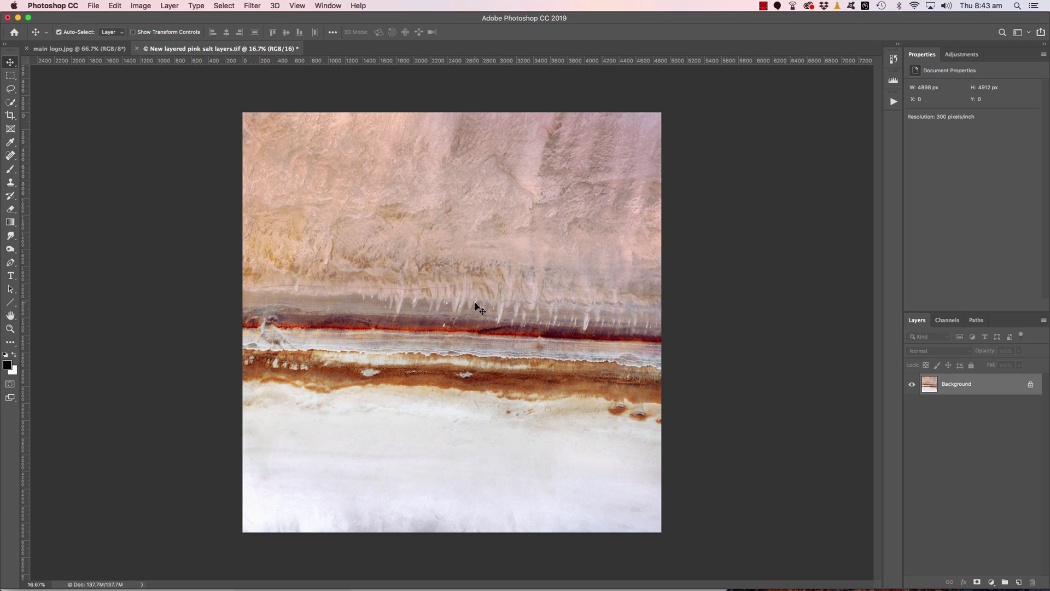
pyautogui.press('super+equal')
pyautogui.press('super+equal')
pyautogui.press('super+equal')
pyautogui.press('super+equal')
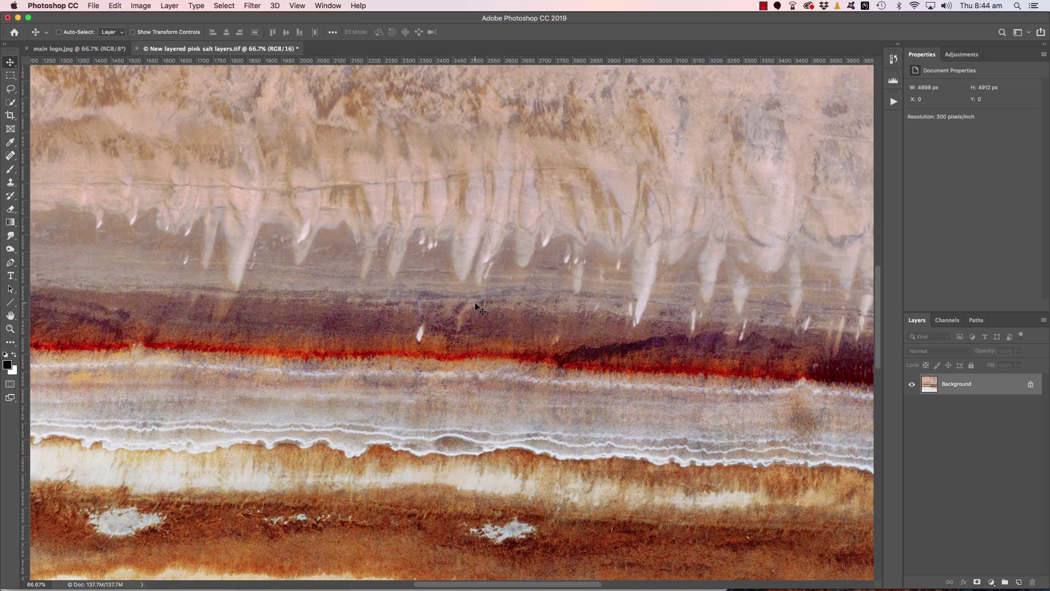
pyautogui.scroll(-8, 470, 377)
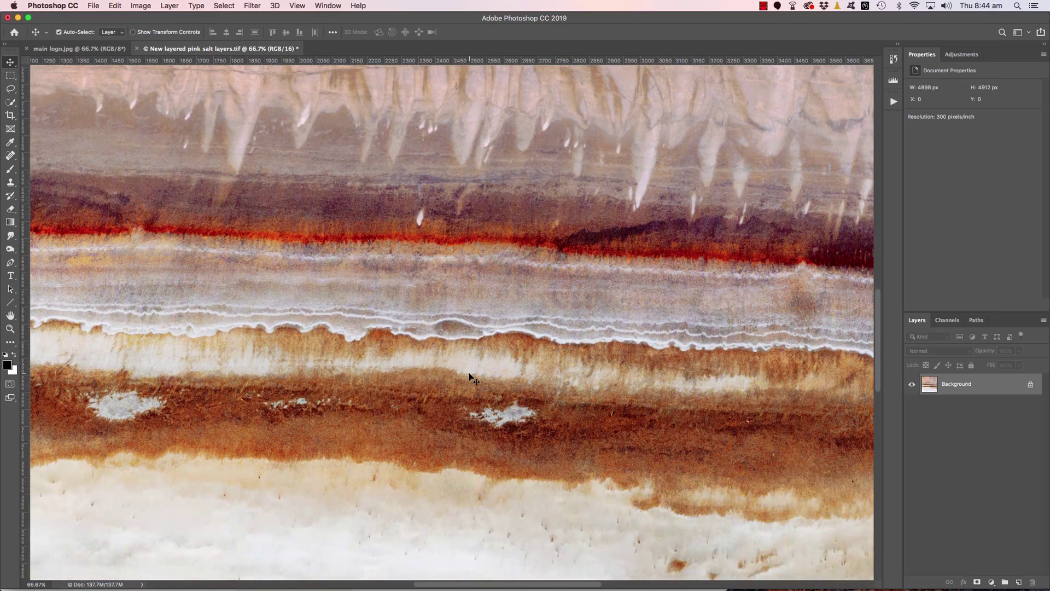
pyautogui.scroll(12, 470, 377)
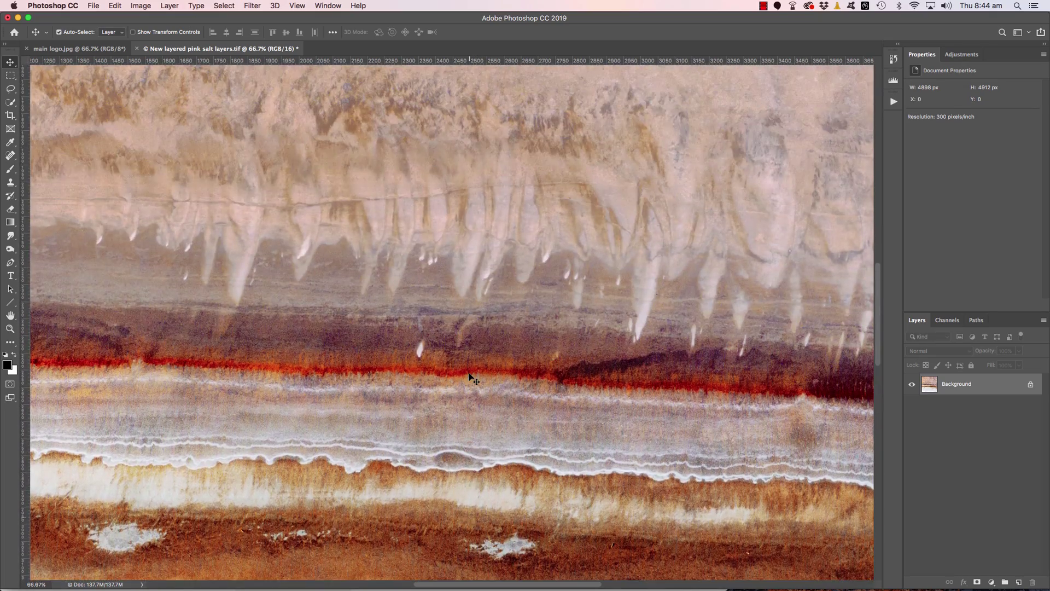
pyautogui.scroll(6, 474, 379)
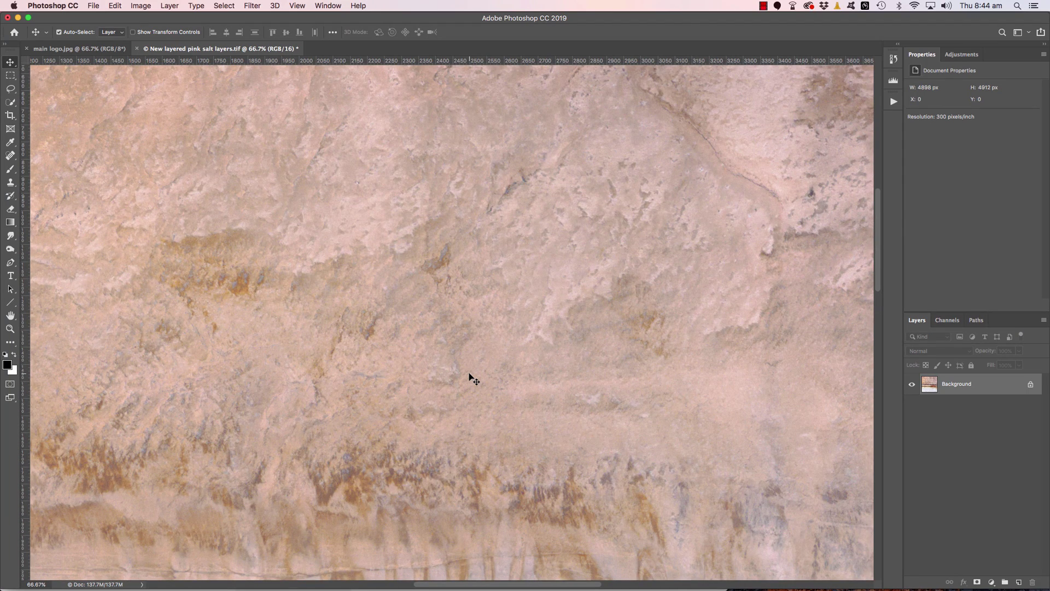
pyautogui.scroll(3, 473, 379)
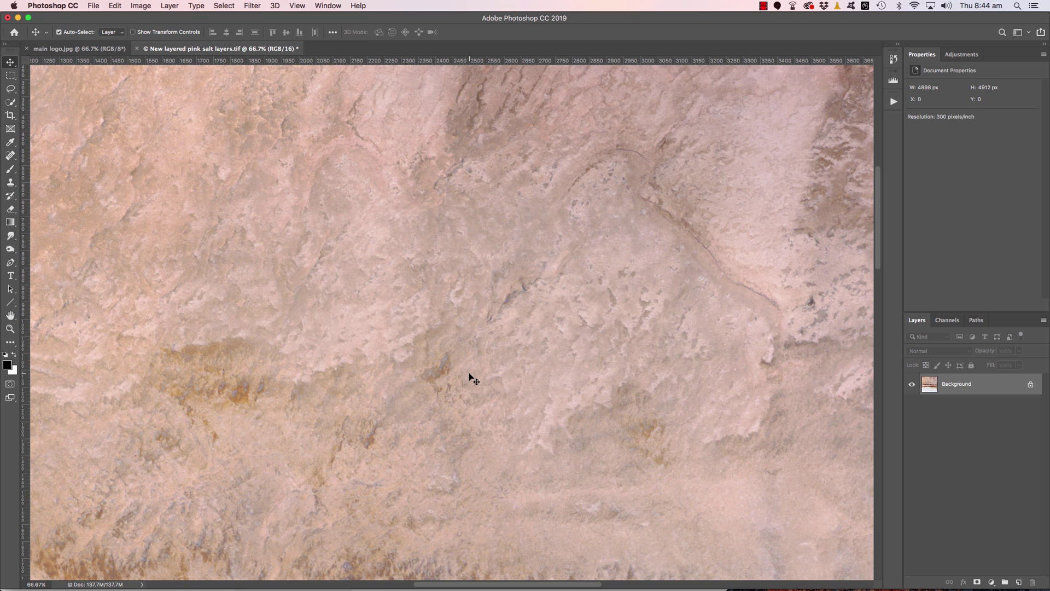
pyautogui.press('super+minus')
pyautogui.press('super+minus')
pyautogui.press('super+minus')
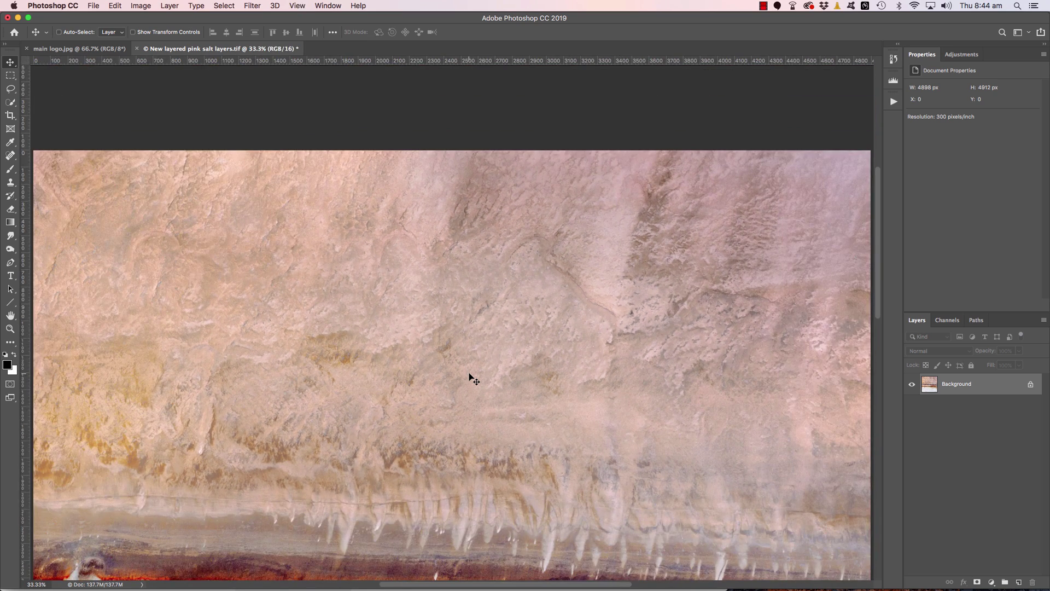
pyautogui.press('super+minus')
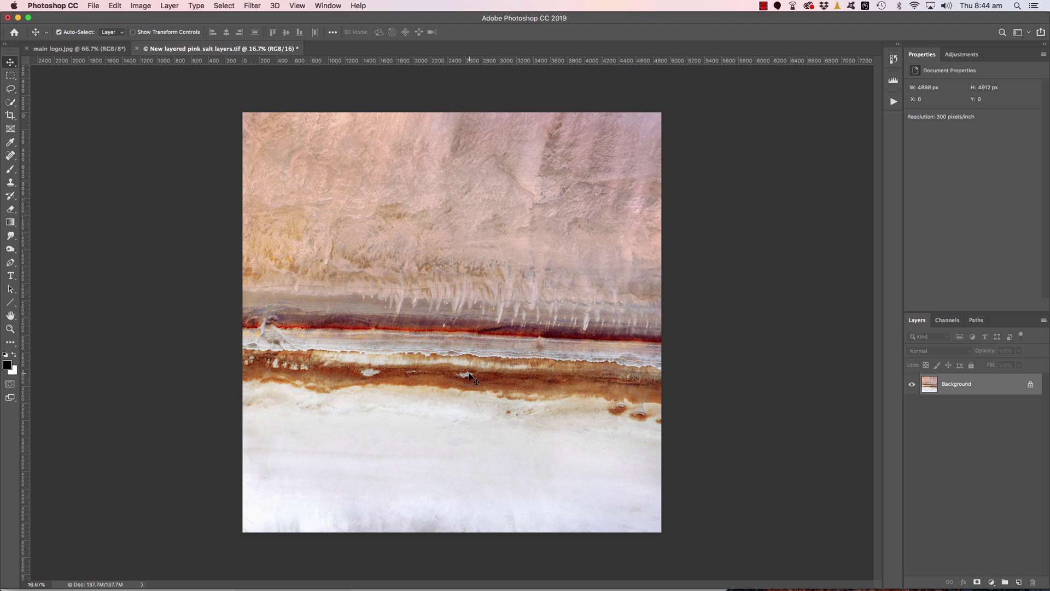
# Duplicate the photo to Layer 1 and preview Emboss at -28°, 8 px height, 500% amount
pyautogui.press('super+j')
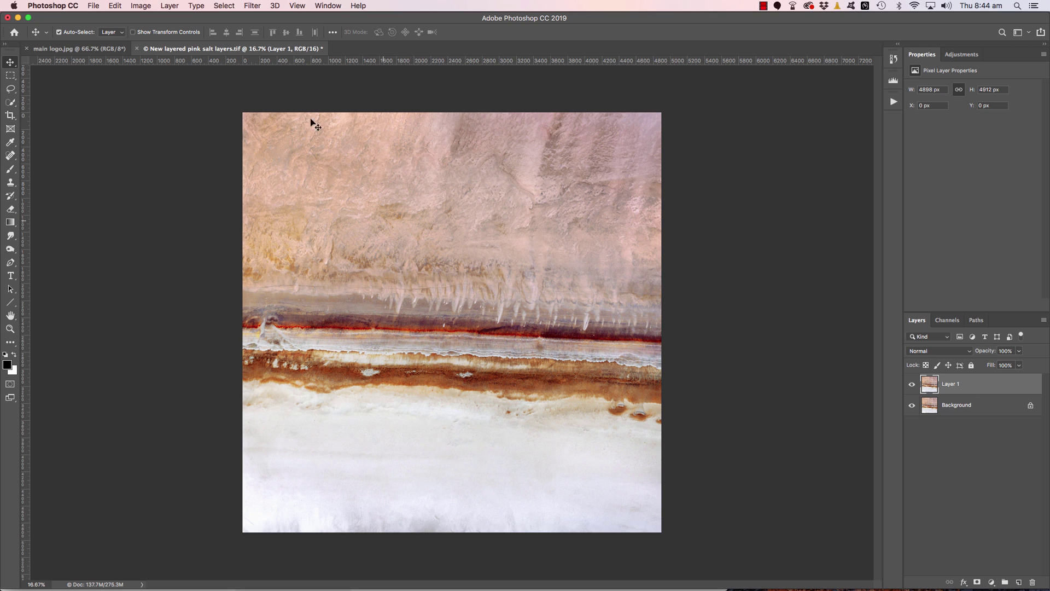
pyautogui.click(253, 6)
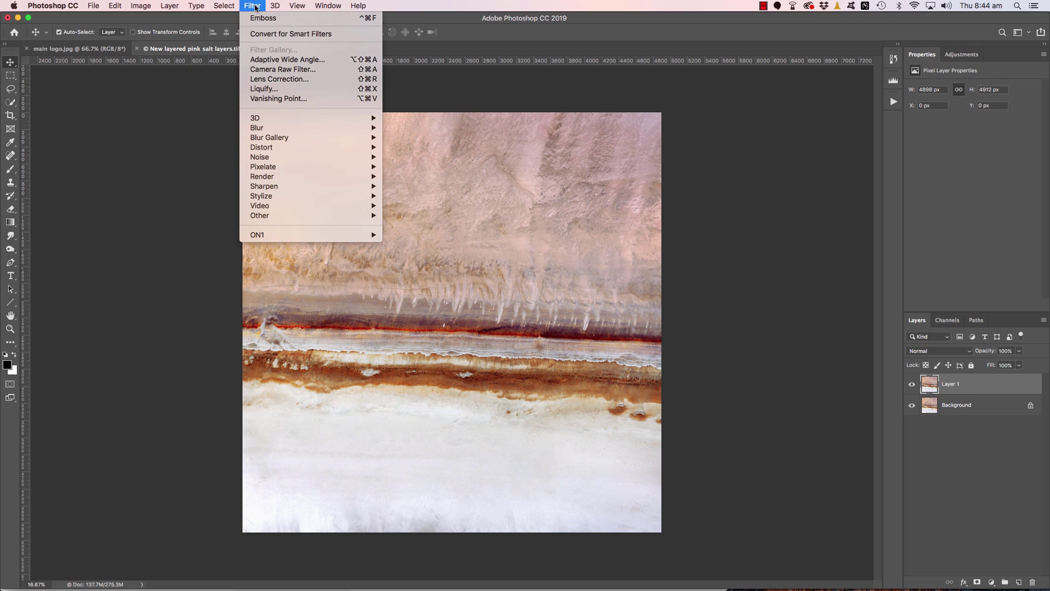
pyautogui.moveTo(284, 189)
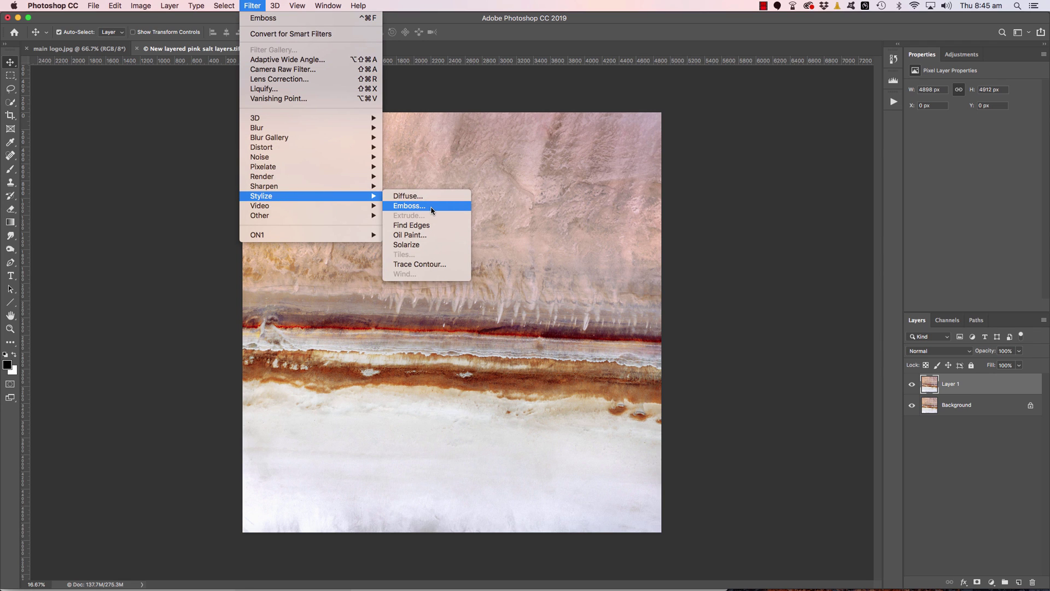
pyautogui.click(409, 205)
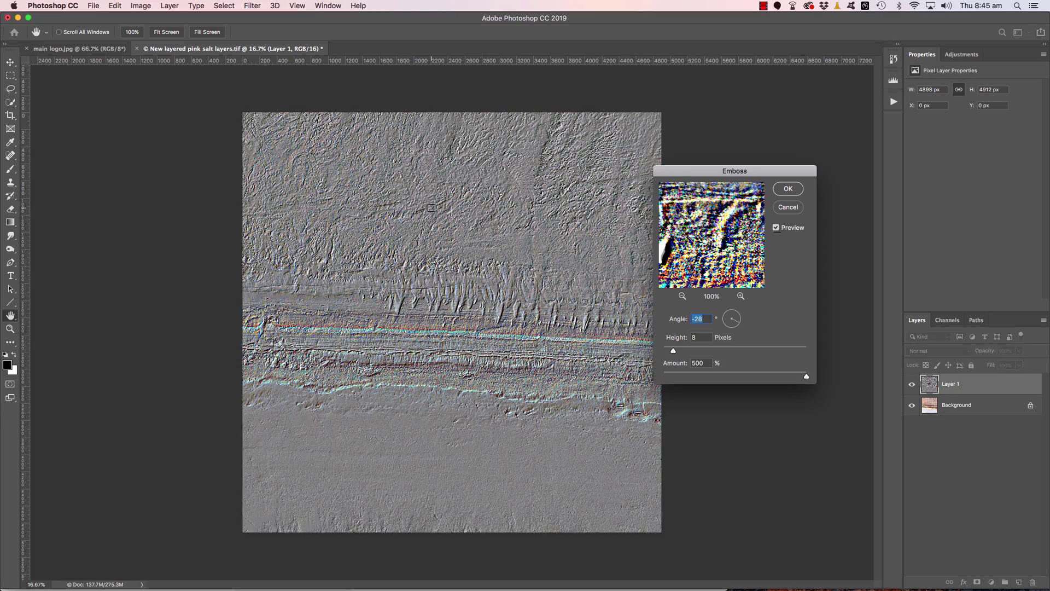
pyautogui.keyDown('super'); pyautogui.click(431, 208); pyautogui.keyUp('super')
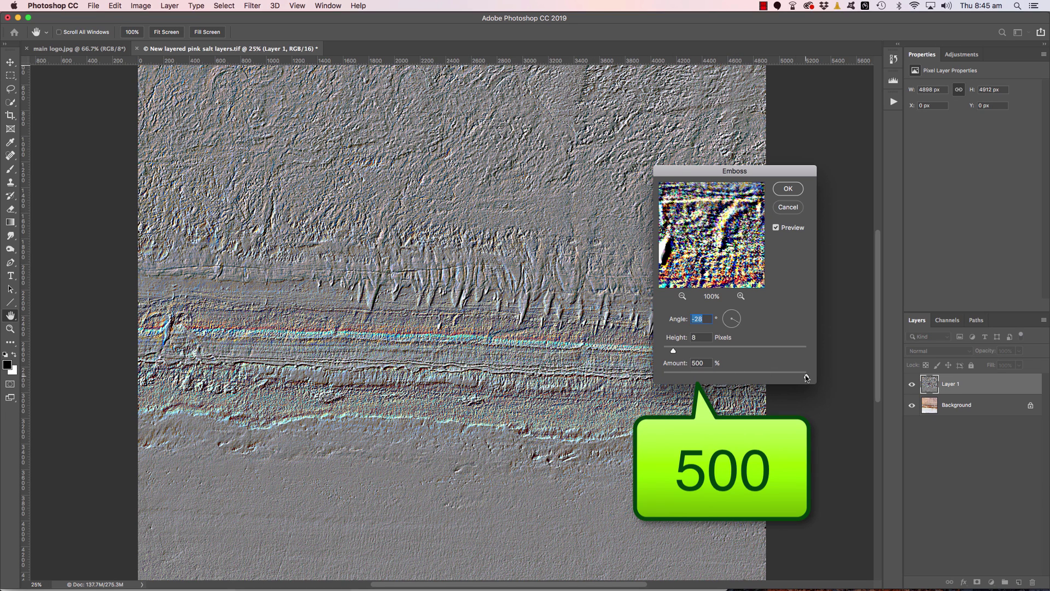
pyautogui.moveTo(805, 377)
pyautogui.mouseDown()
pyautogui.moveTo(785, 376)
pyautogui.moveTo(821, 378)
pyautogui.mouseUp()
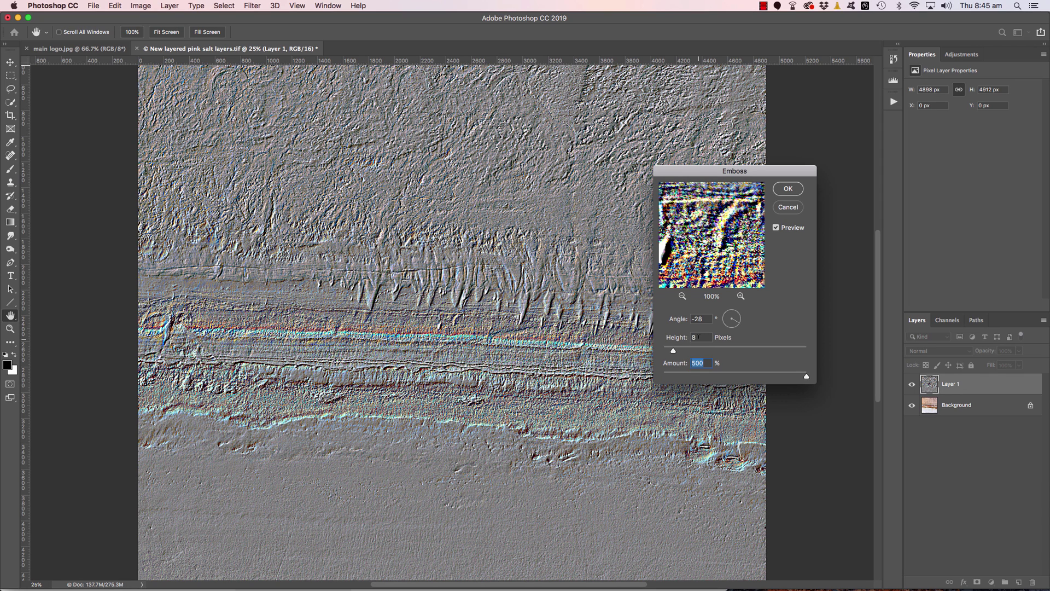
# Settle the Emboss light angle at -35° (8 px height, 500% amount) and apply it to Layer 1
pyautogui.click(725, 325)
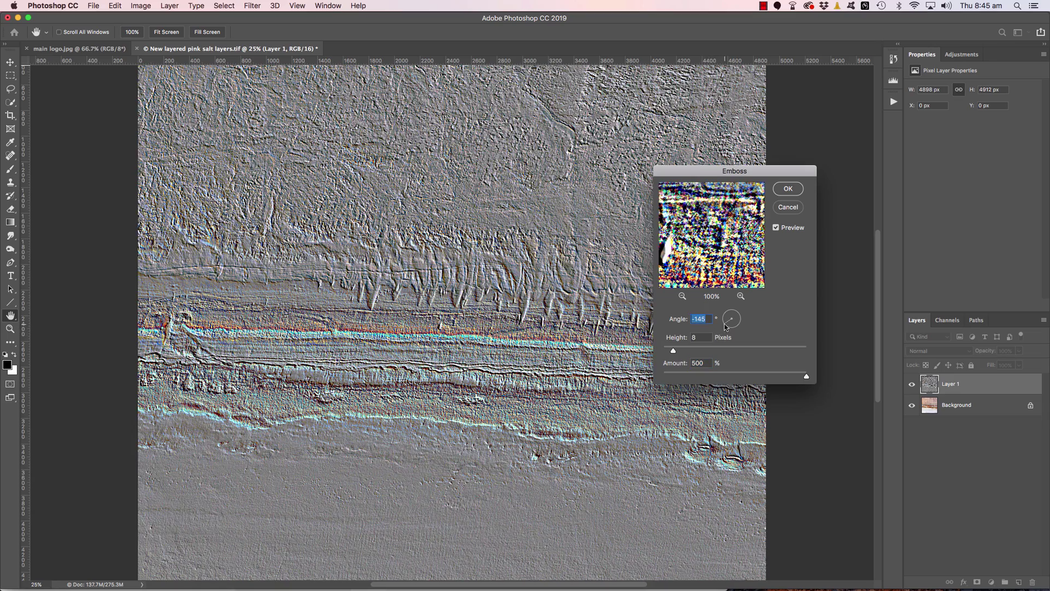
pyautogui.click(728, 316)
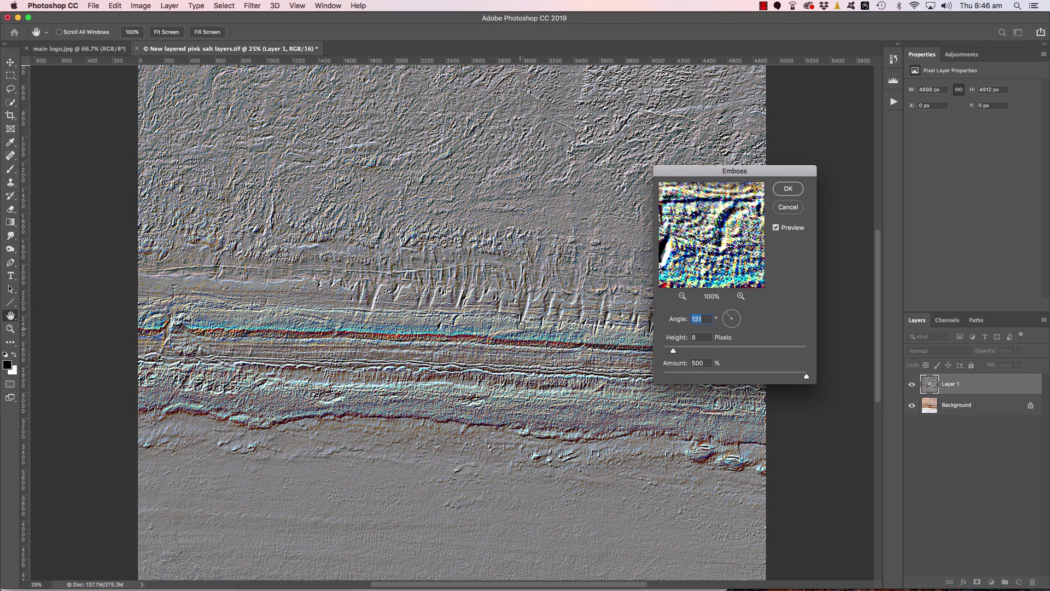
pyautogui.click(738, 327)
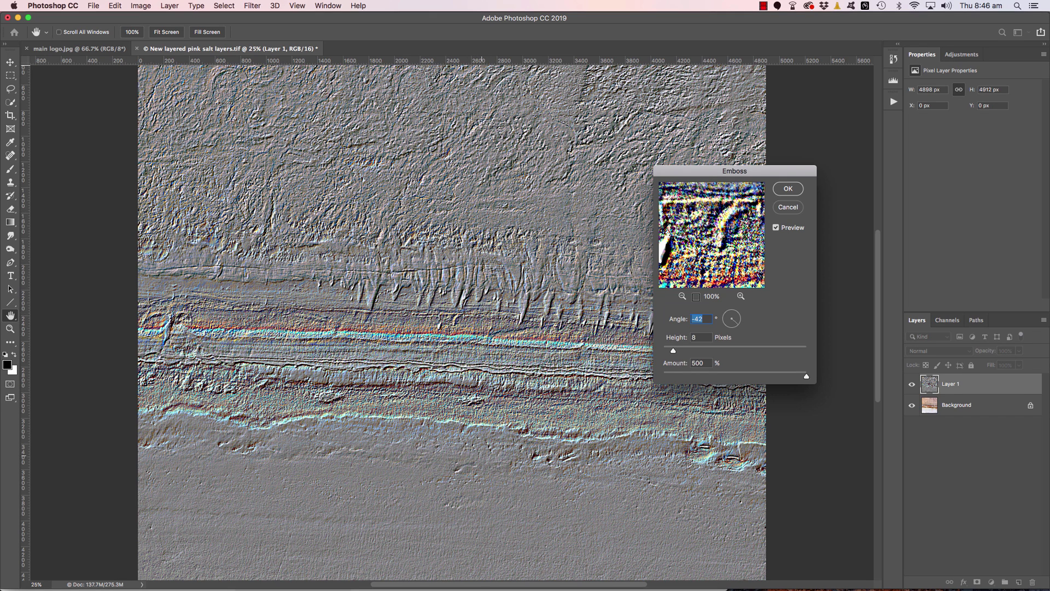
pyautogui.click(736, 315)
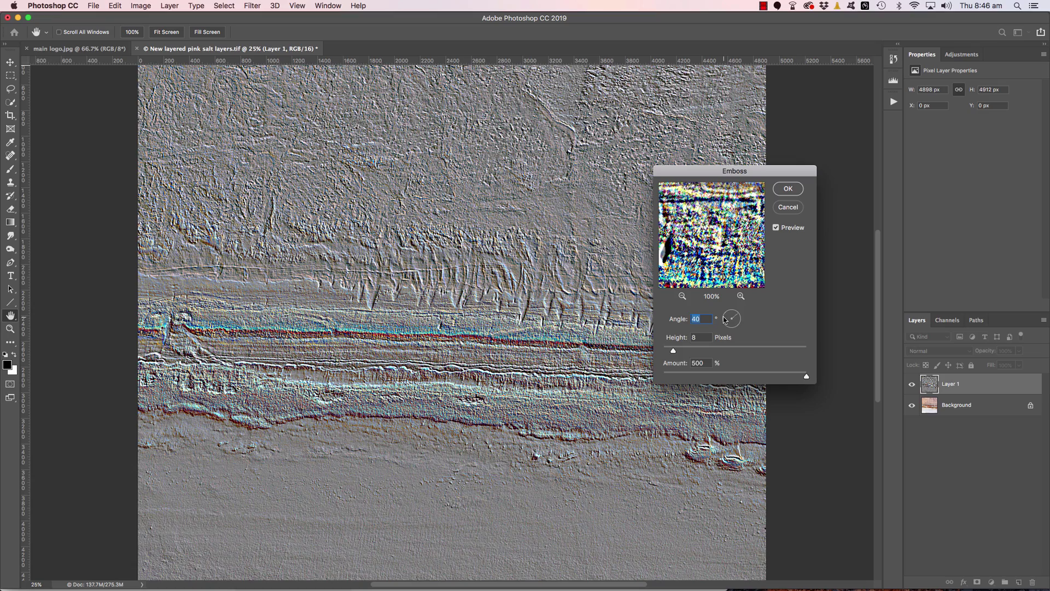
pyautogui.click(727, 316)
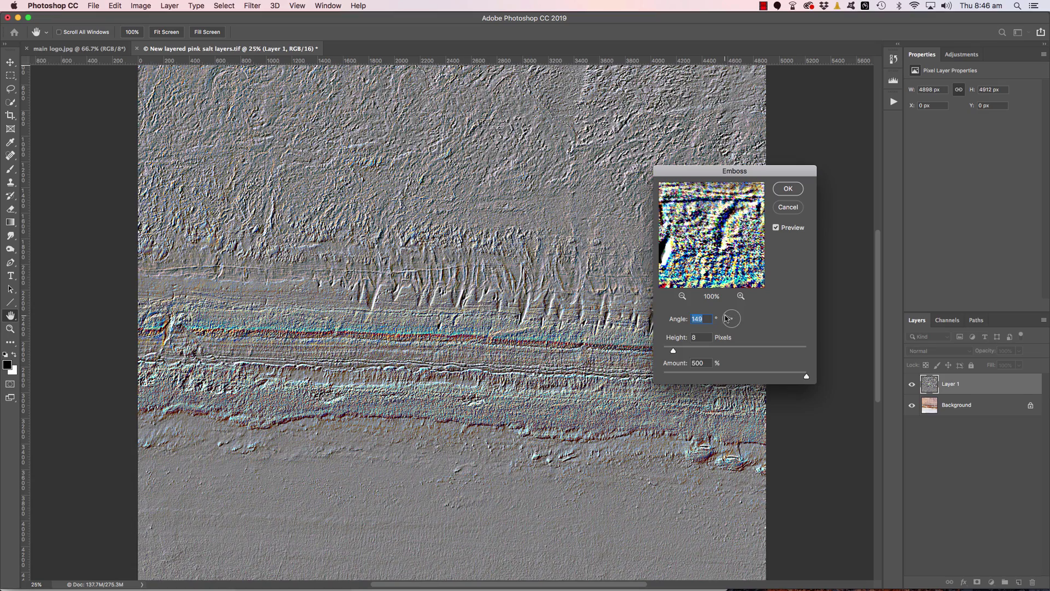
pyautogui.click(724, 325)
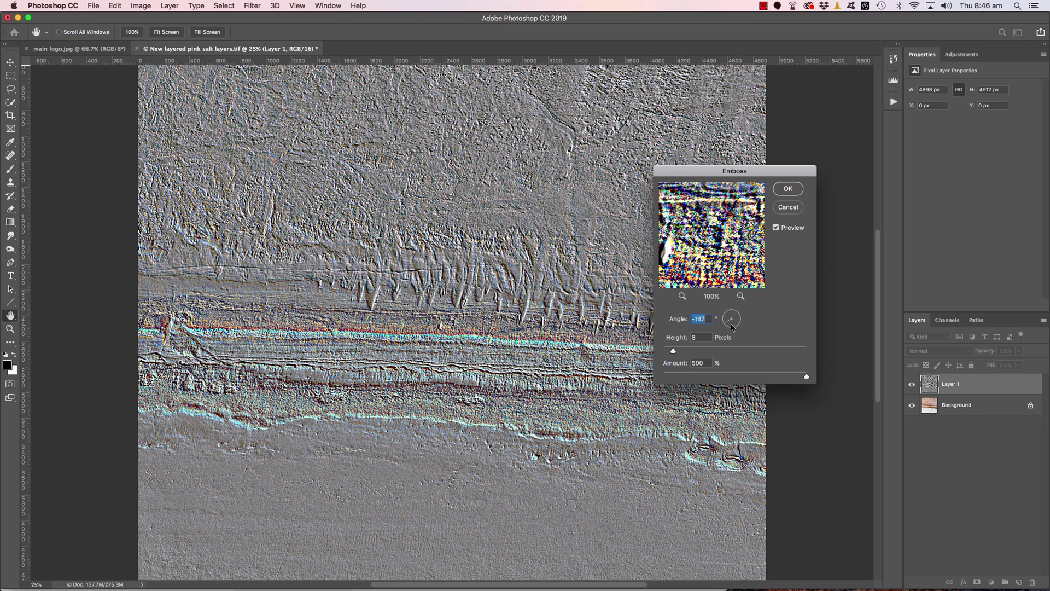
pyautogui.click(733, 328)
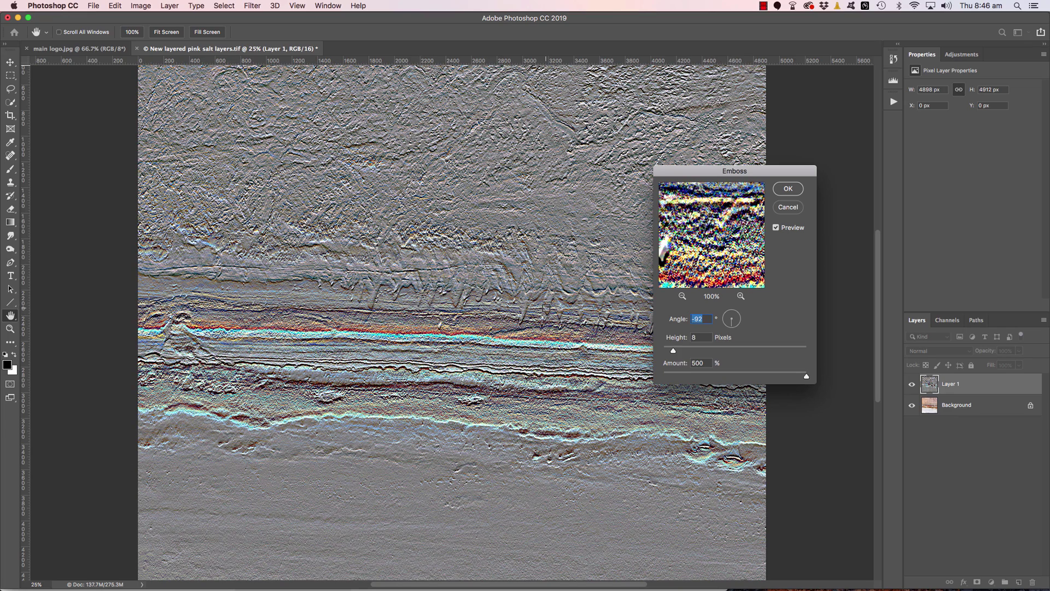
pyautogui.click(739, 324)
pyautogui.click(736, 326)
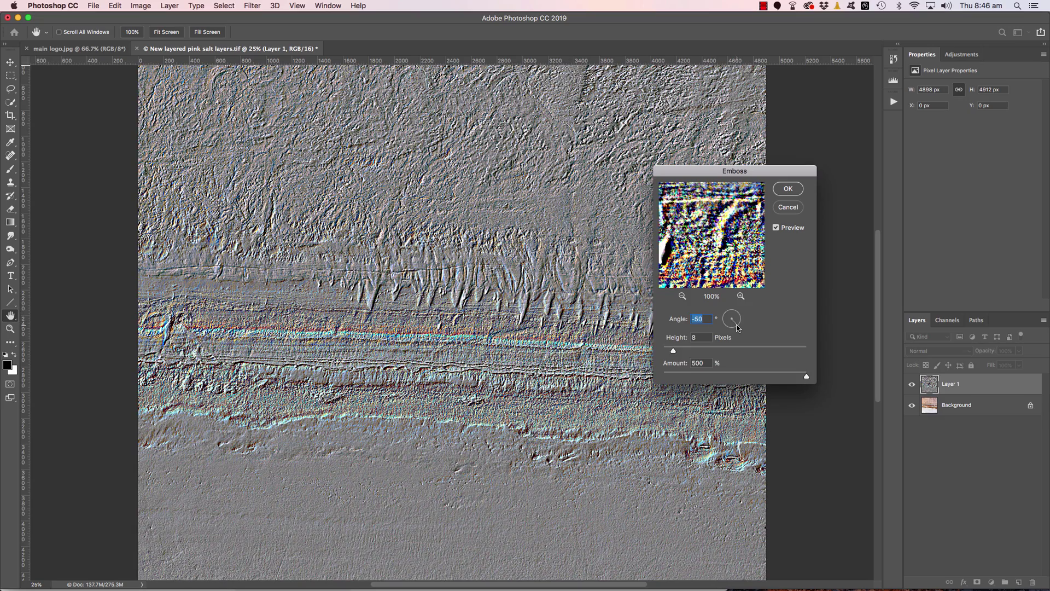
pyautogui.click(725, 327)
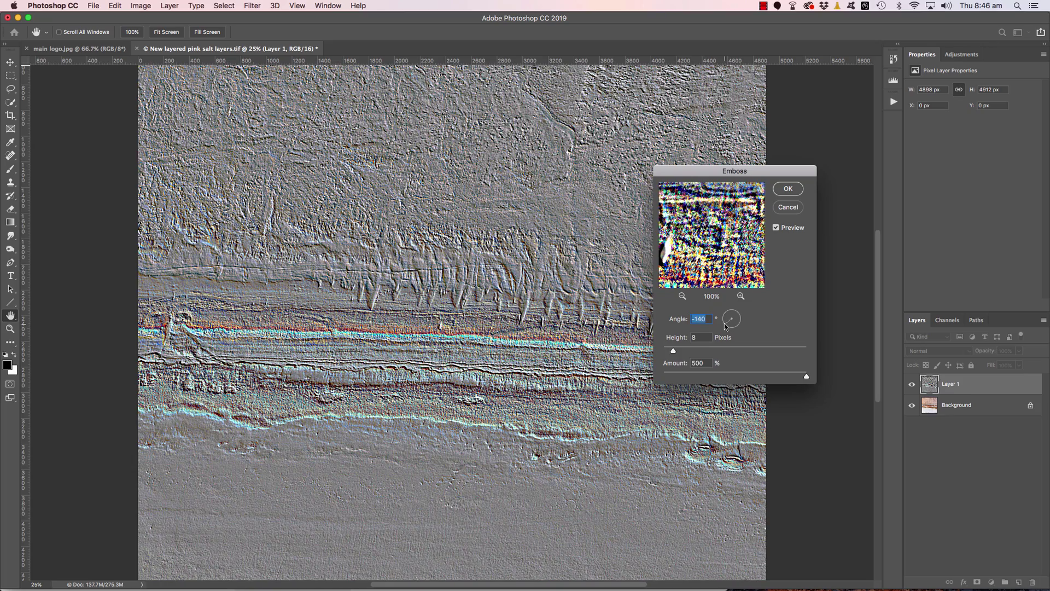
pyautogui.click(739, 328)
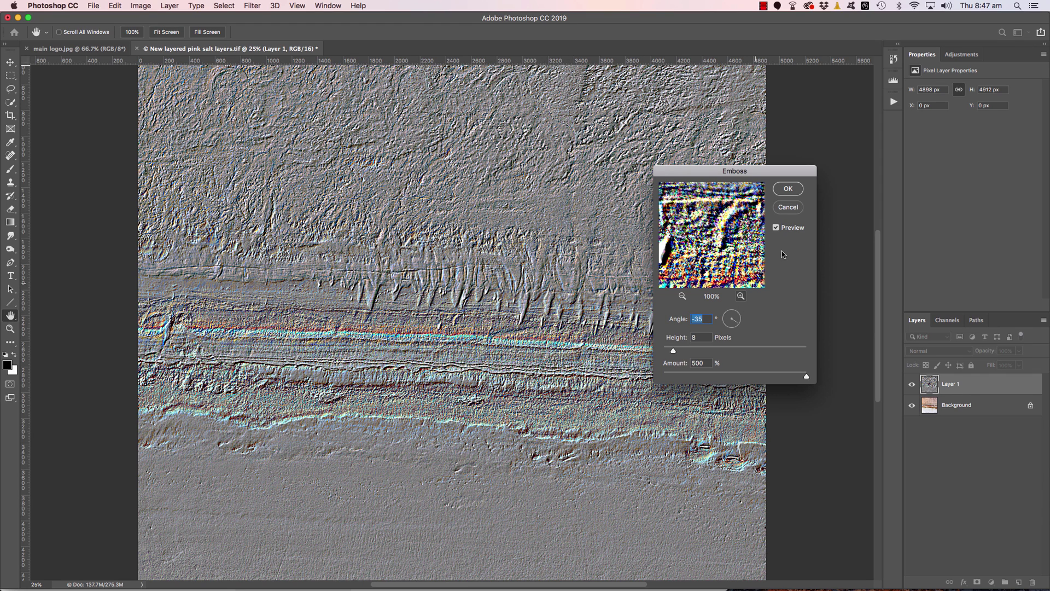
pyautogui.click(788, 189)
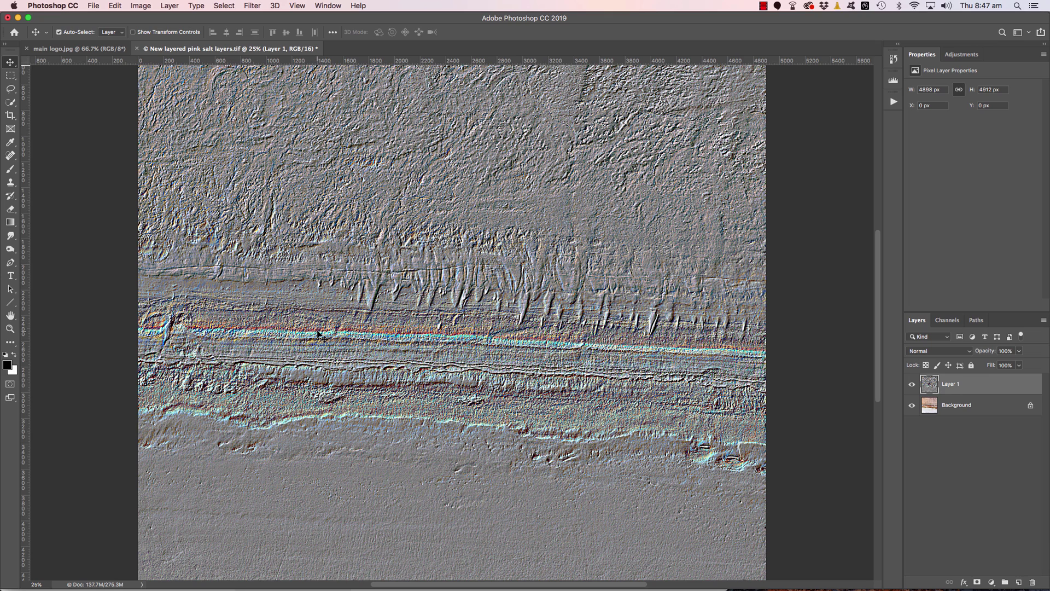
# Apply a Default-preset Black & White adjustment to the embossed Layer 1
pyautogui.click(141, 6)
pyautogui.moveTo(141, 40)
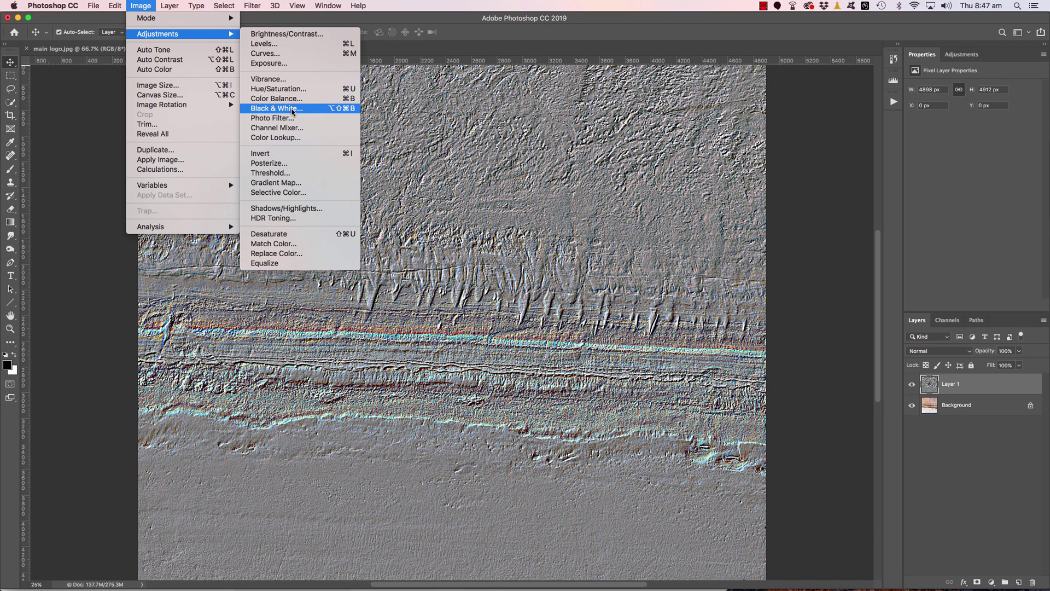
pyautogui.click(293, 112)
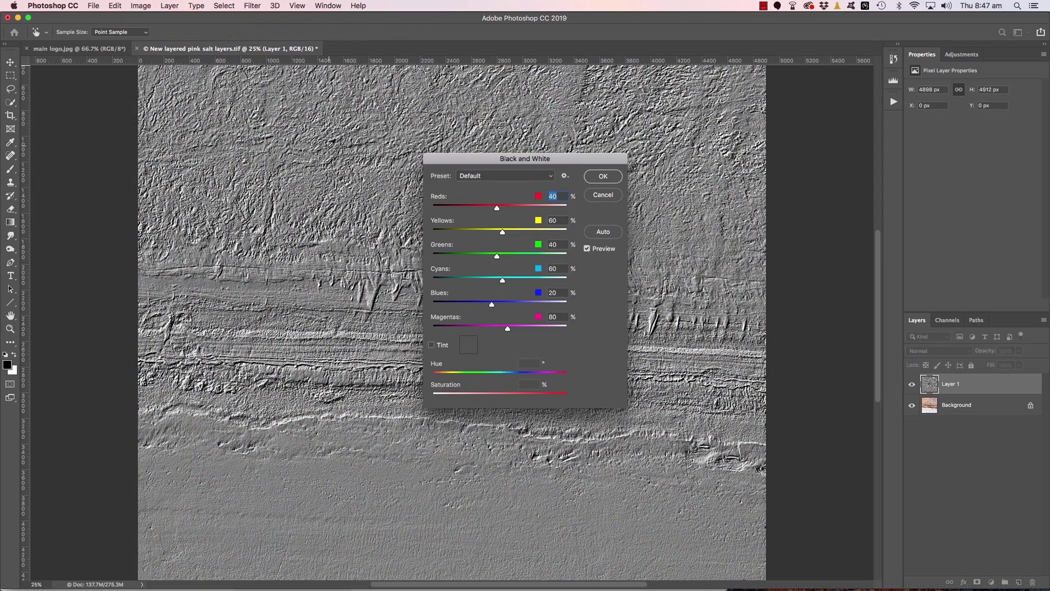
pyautogui.click(596, 182)
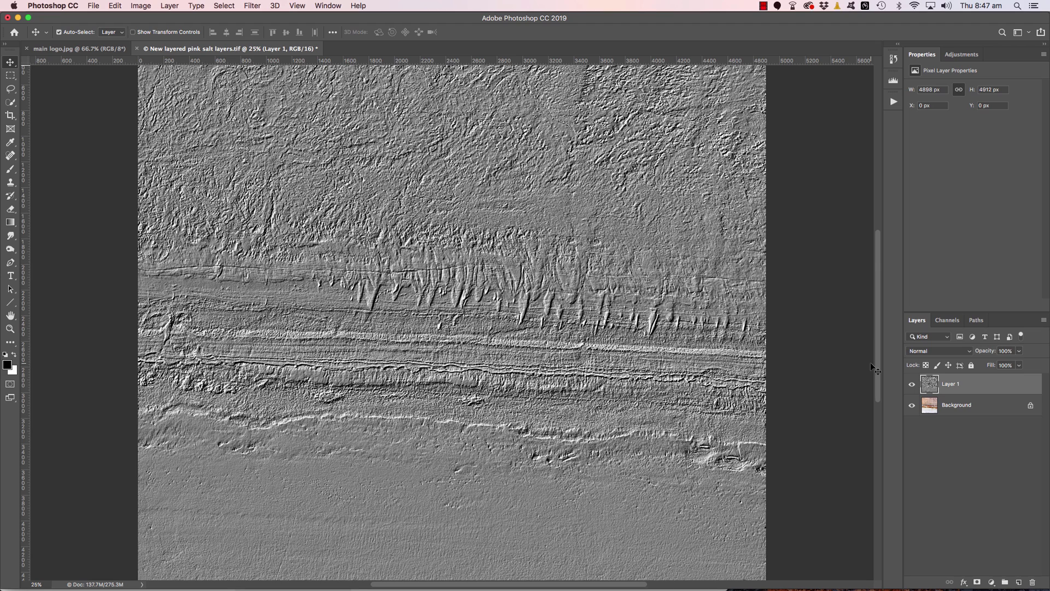
# Set Layer 1's blend mode to Overlay and zoom in on the raised salt texture
pyautogui.press('super+minus')
pyautogui.click(938, 351)
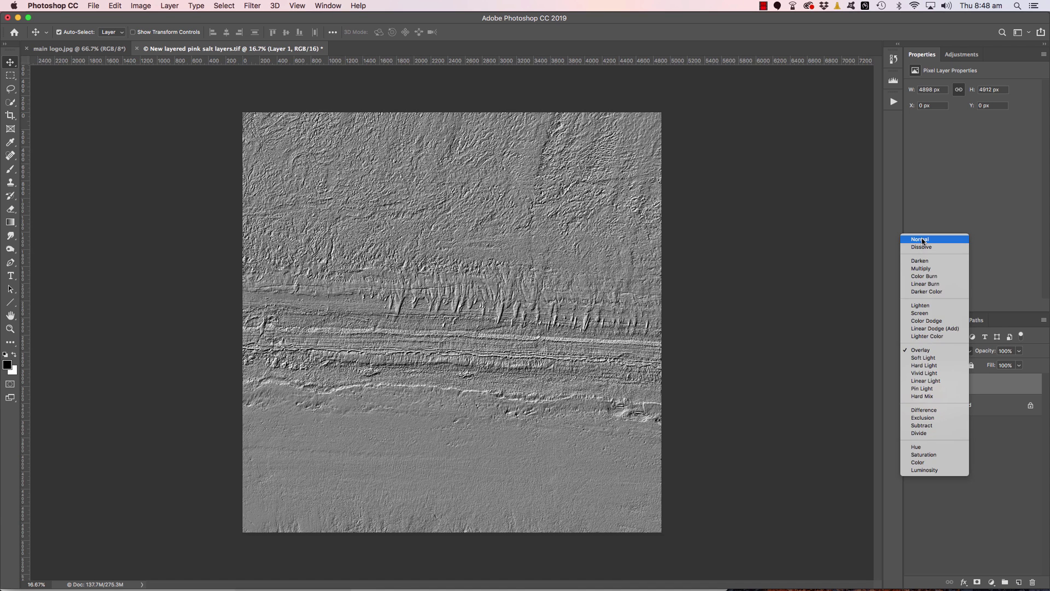
pyautogui.click(920, 238)
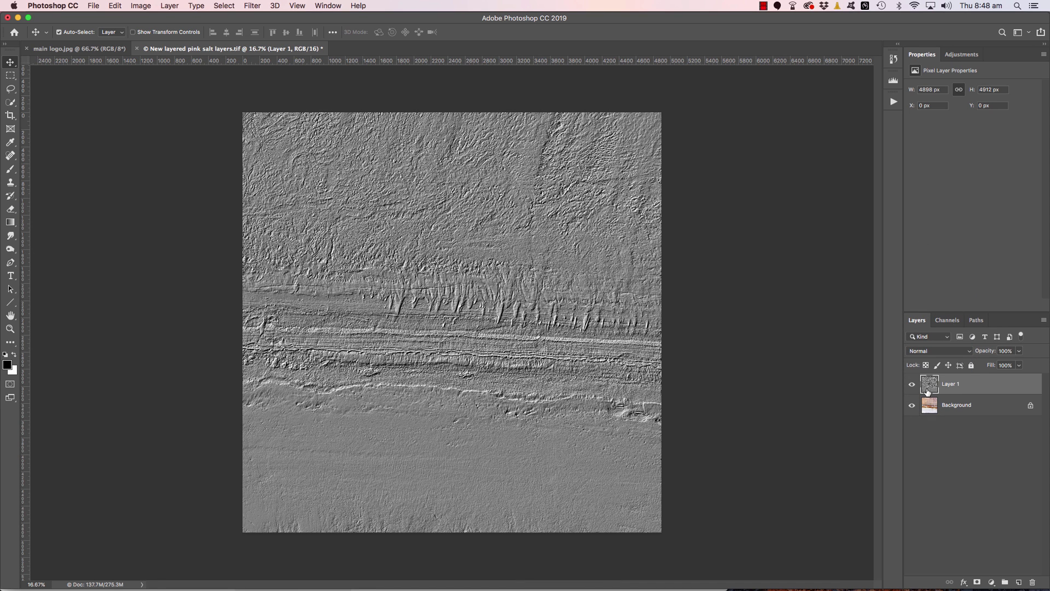
pyautogui.click(943, 352)
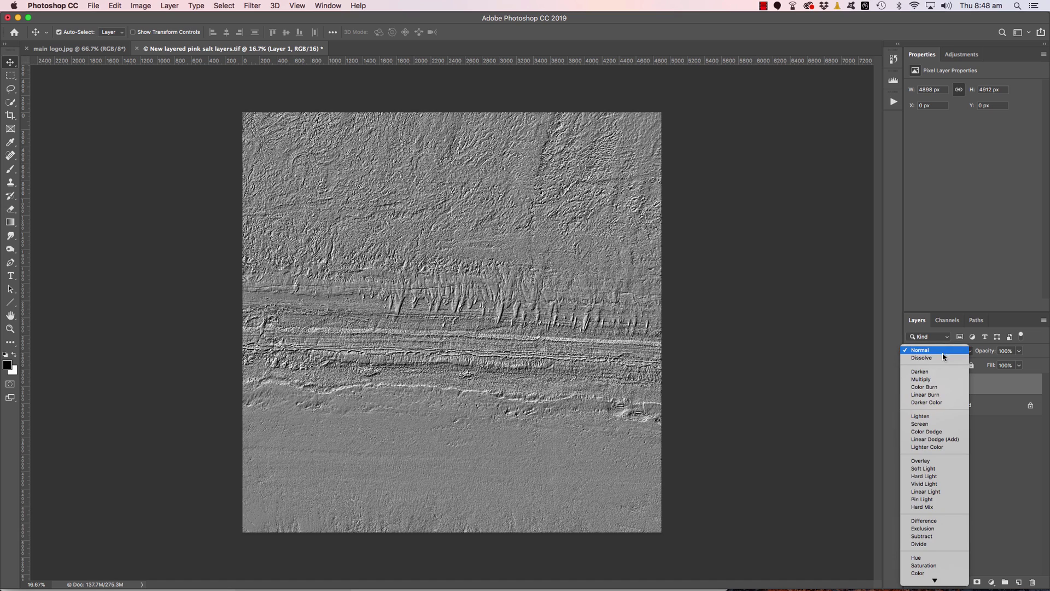
pyautogui.click(934, 461)
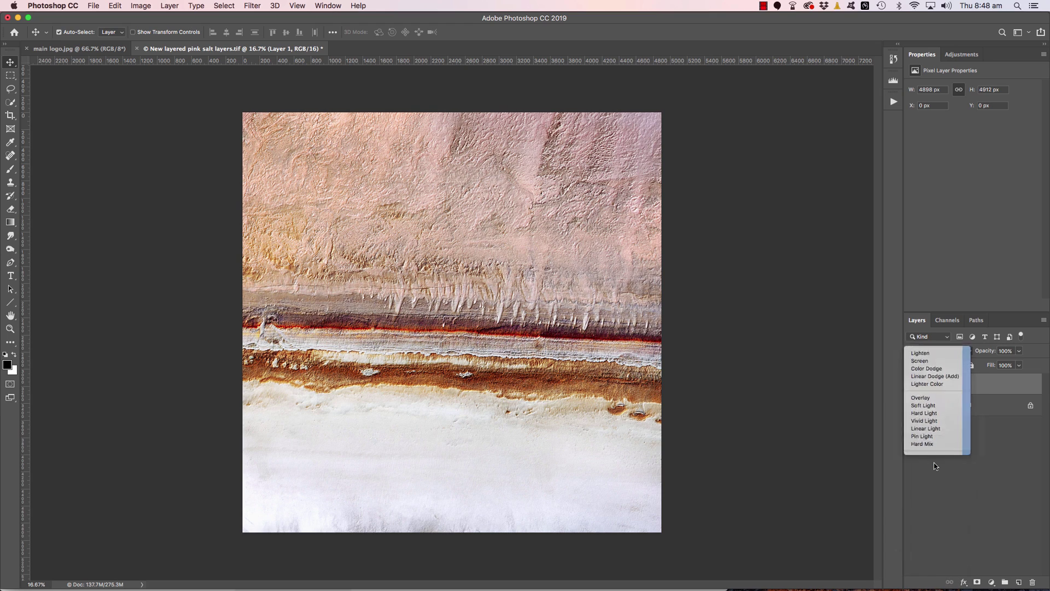
pyautogui.press('super+equal')
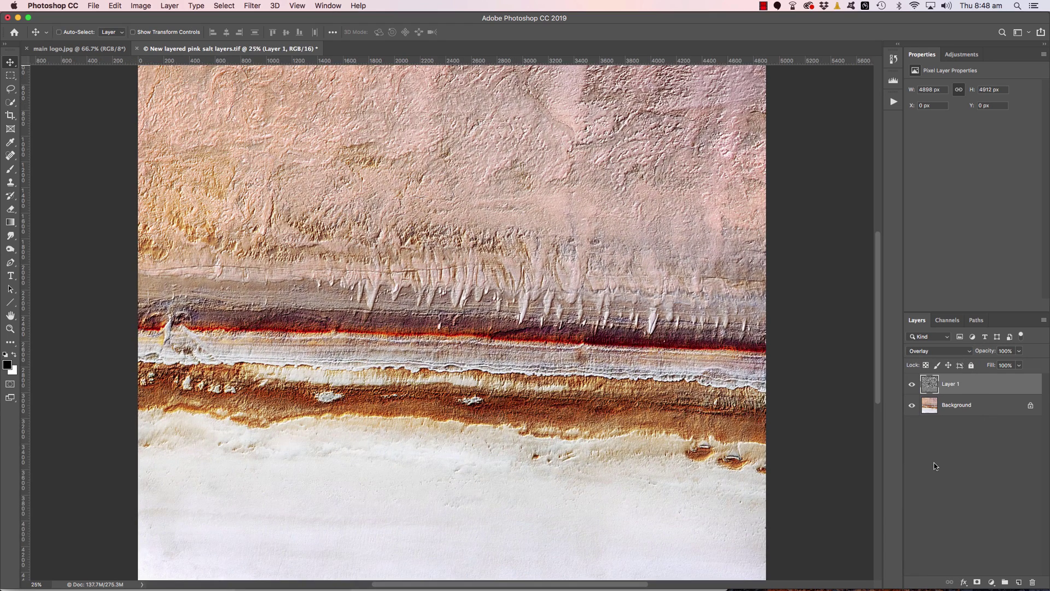
pyautogui.press('super+equal')
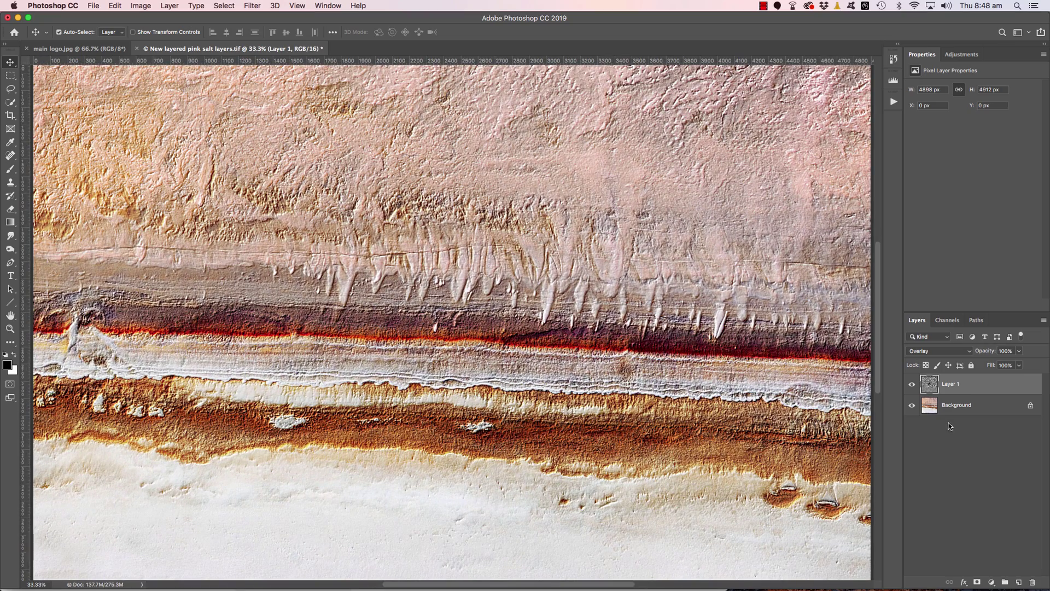
pyautogui.click(912, 384)
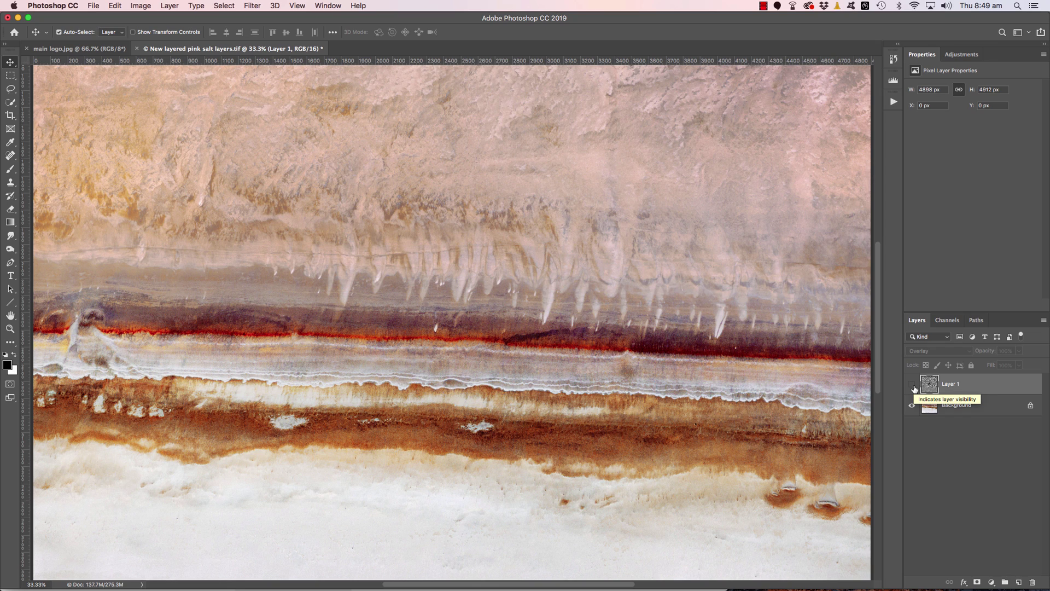
pyautogui.click(912, 384)
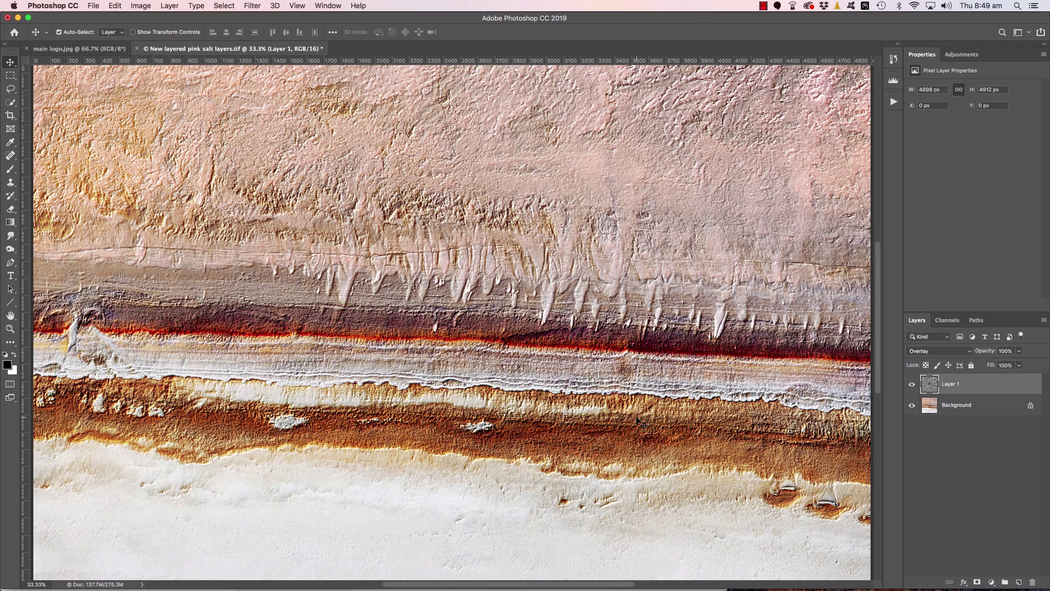
pyautogui.scroll(-3, 643, 424)
pyautogui.scroll(-5, 642, 423)
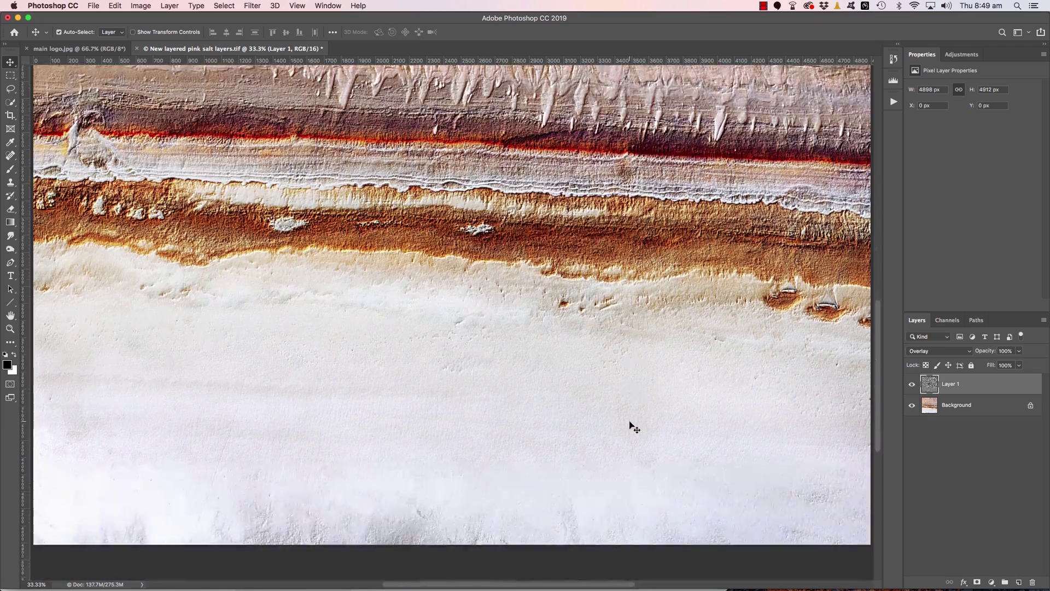
pyautogui.moveTo(446, 403); pyautogui.dragTo(652, 409)
pyautogui.press('super+r')
pyautogui.scroll(15, 508, 375)
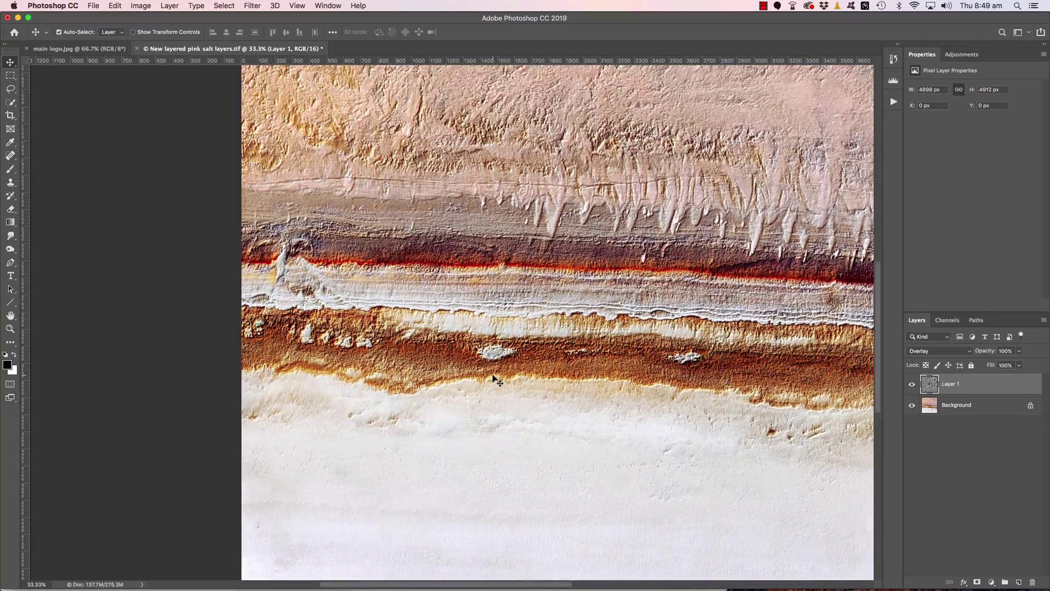
pyautogui.press('super+r')
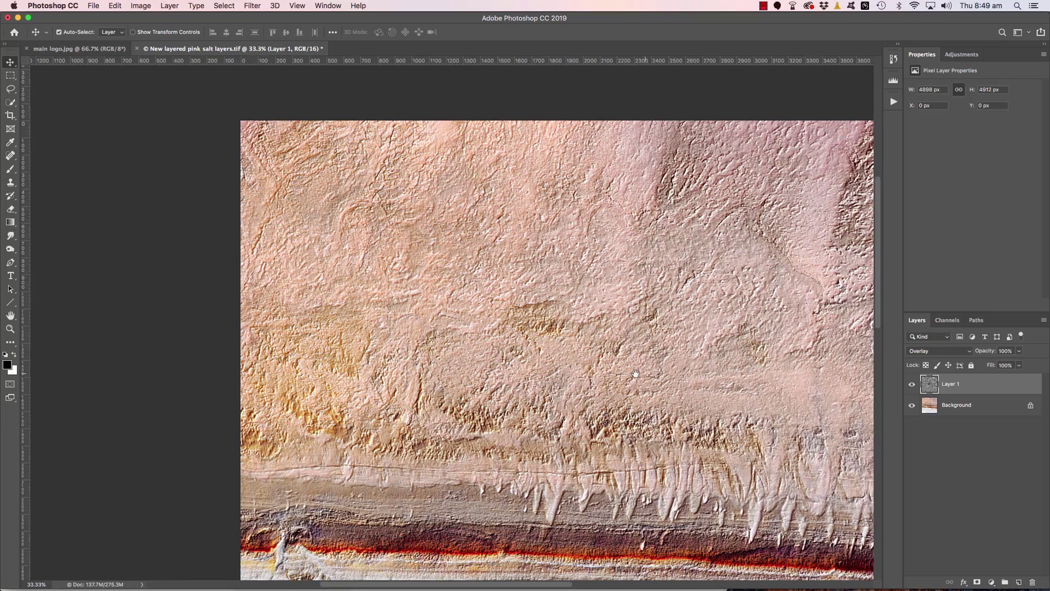
pyautogui.hscroll(10, 481, 377)
pyautogui.hscroll(4, 629, 374)
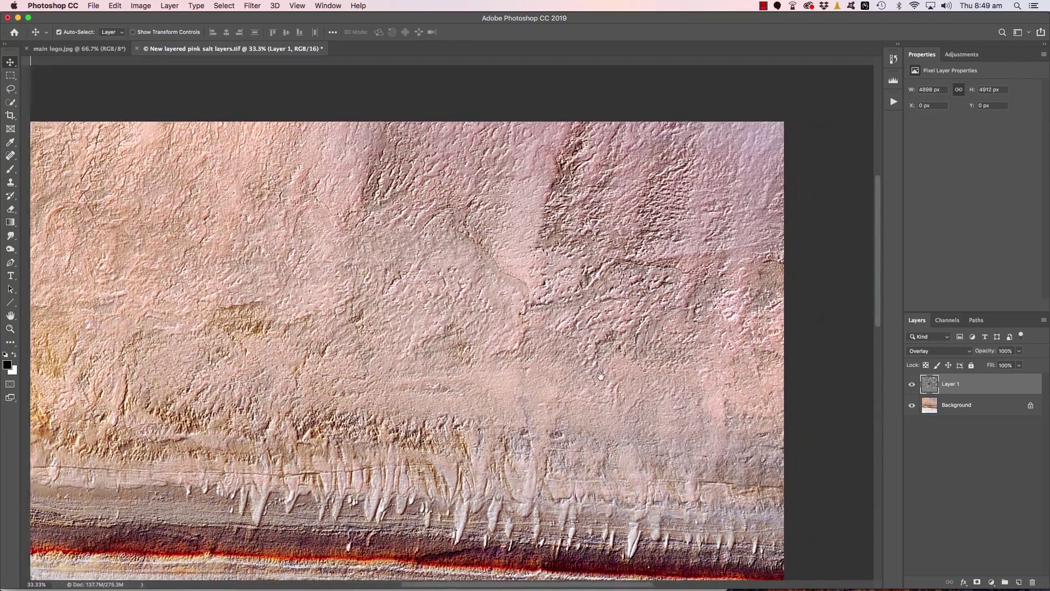
pyautogui.hscroll(-3, 547, 377)
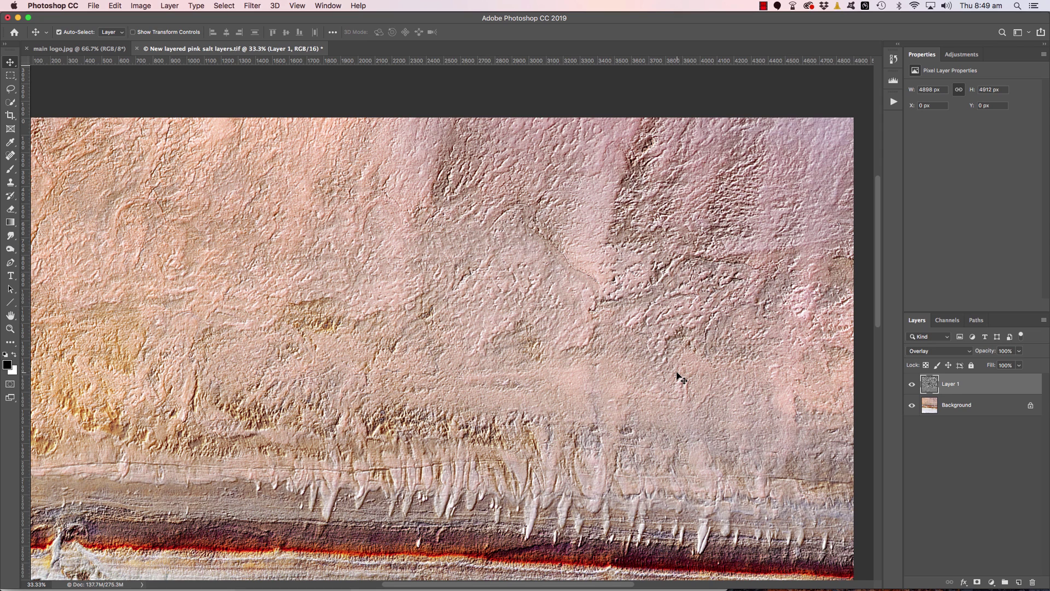
pyautogui.scroll(-2, 693, 376)
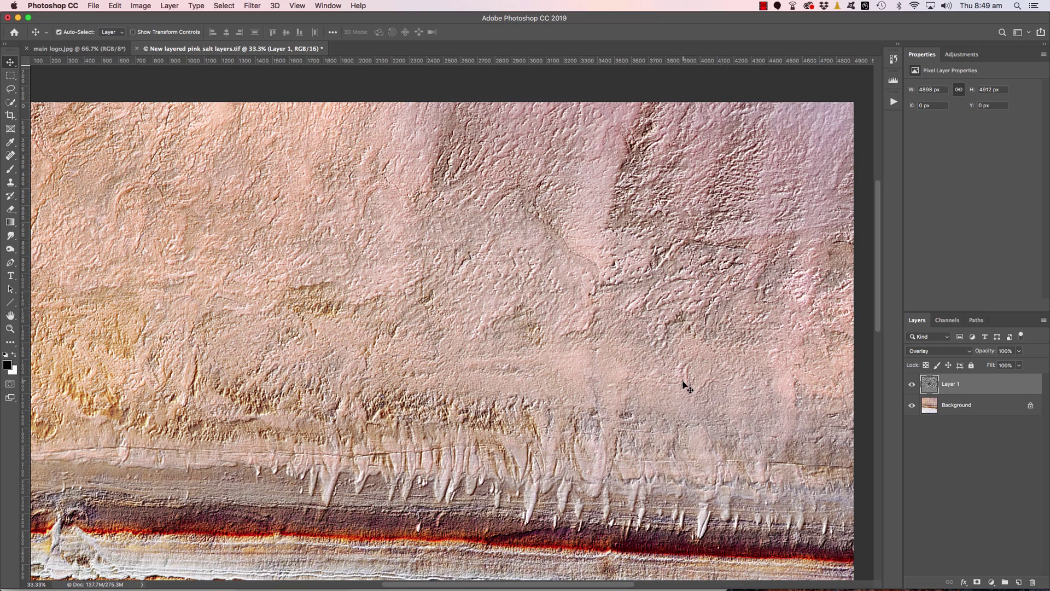
pyautogui.click(911, 385)
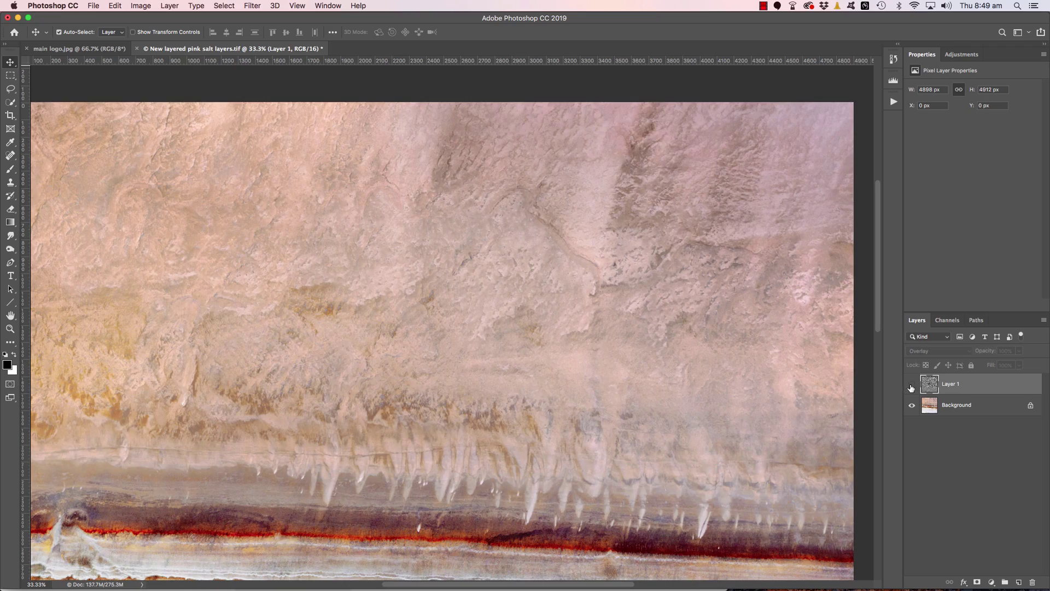
pyautogui.click(910, 386)
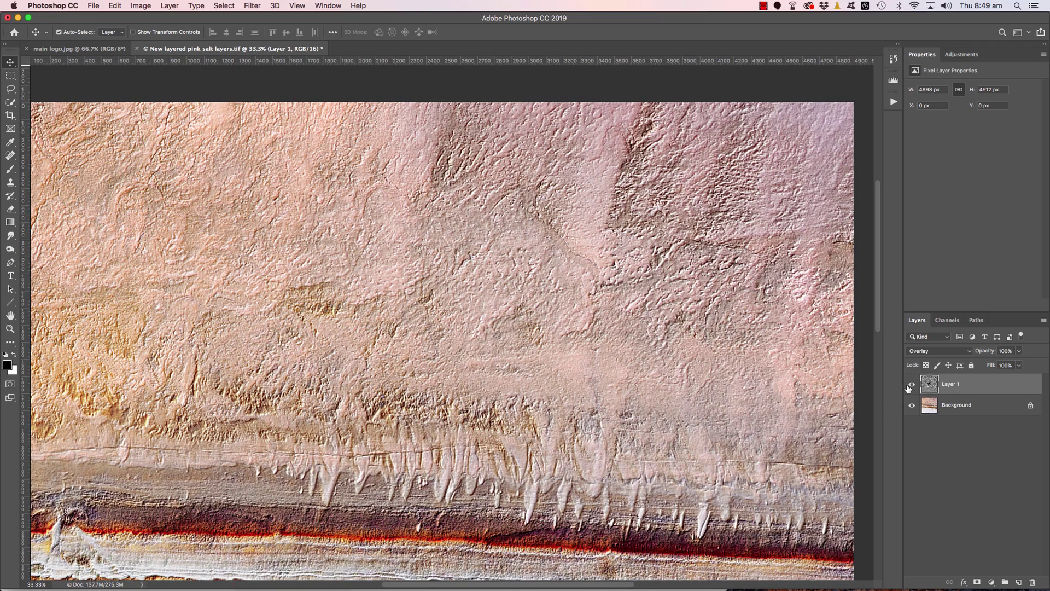